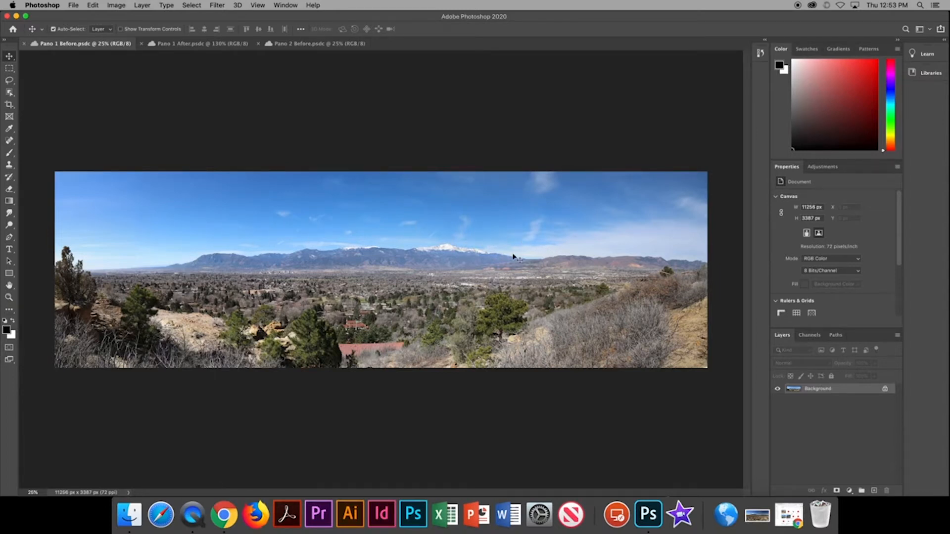
- Switch to the Pano 2 Before document and crop its left and upper edges, leaving about 9771 × 4206 px
left_click(282, 44)
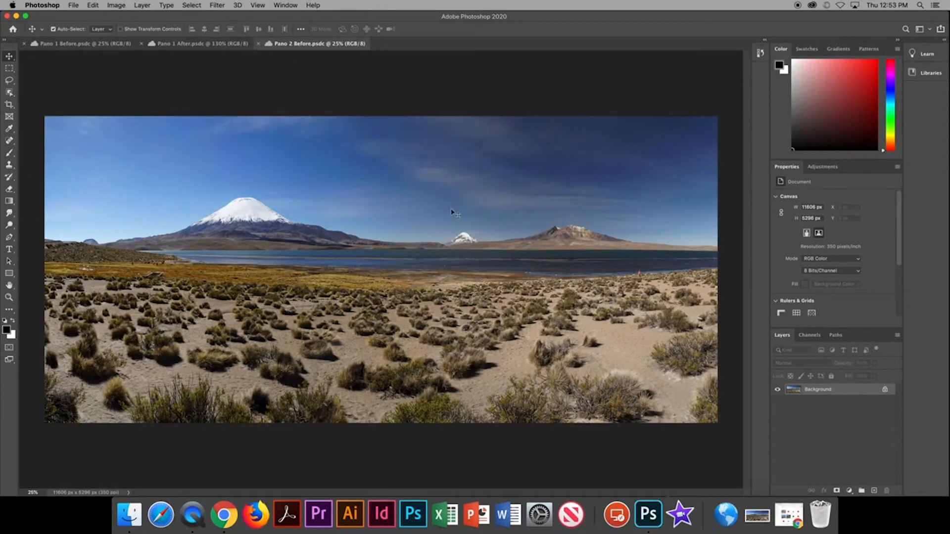
left_click(9, 105)
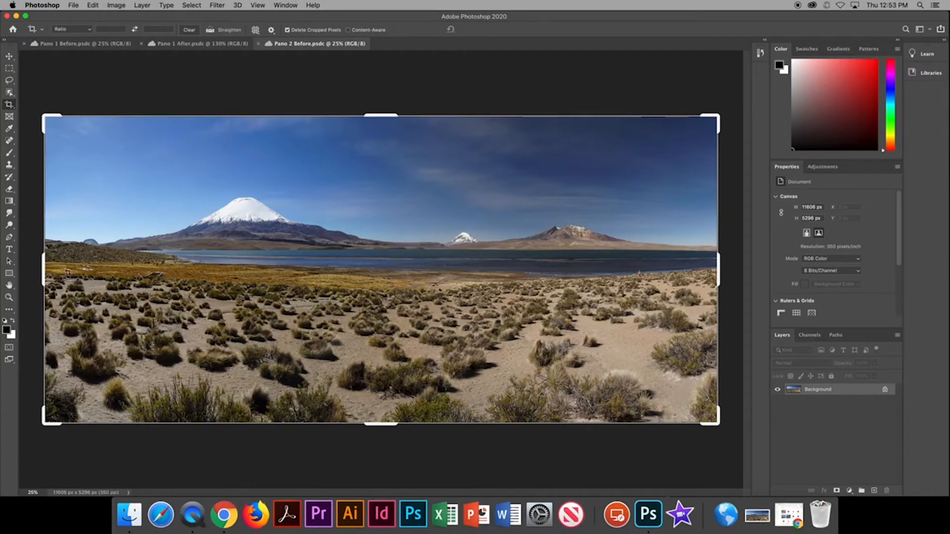
left_click_drag(41, 272, 92, 270)
left_click_drag(380, 114, 381, 147)
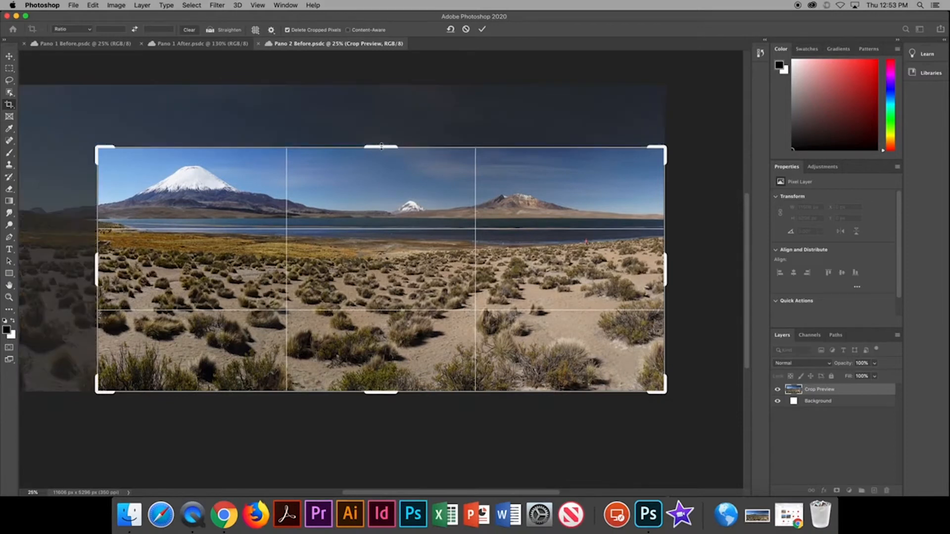
left_click(482, 30)
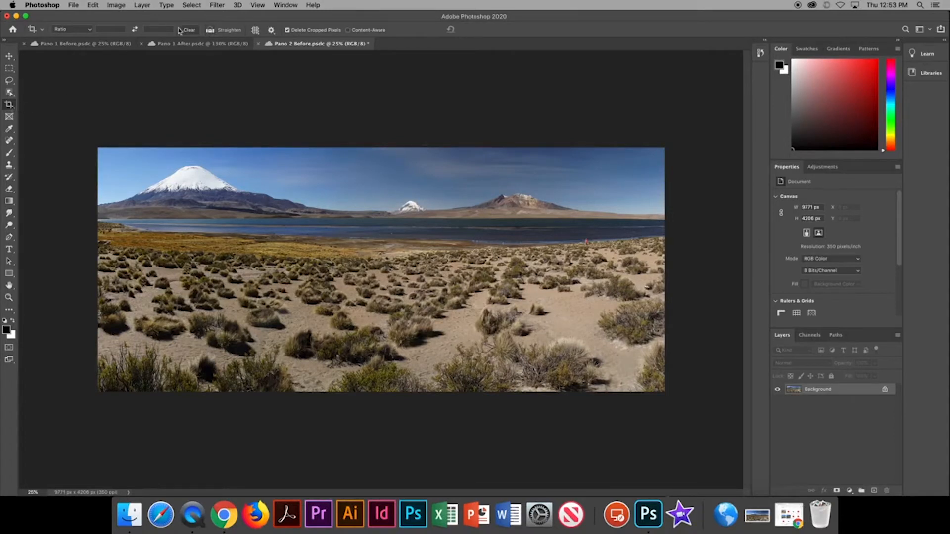
- Straighten the panorama along the far shoreline of the lake and apply the crop
left_click(211, 31)
left_click_drag(163, 219, 666, 223)
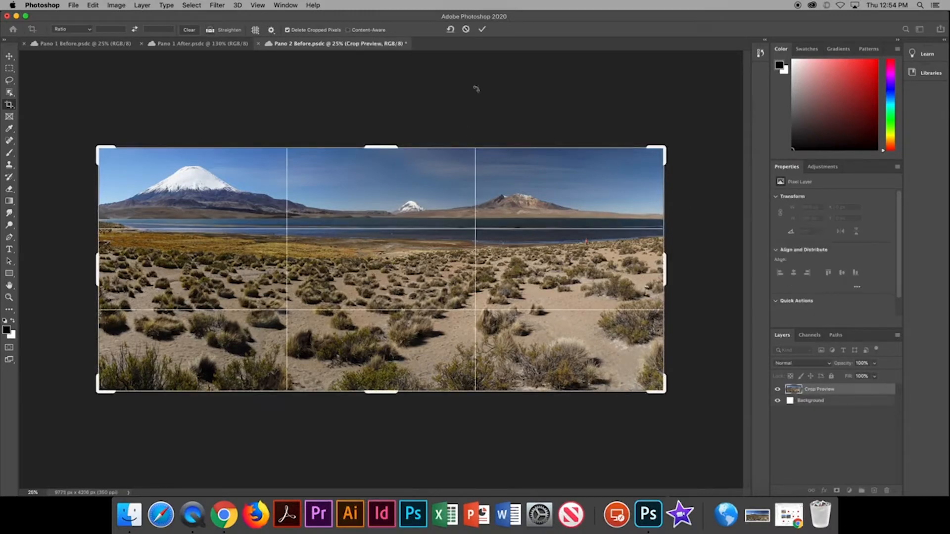
left_click(483, 30)
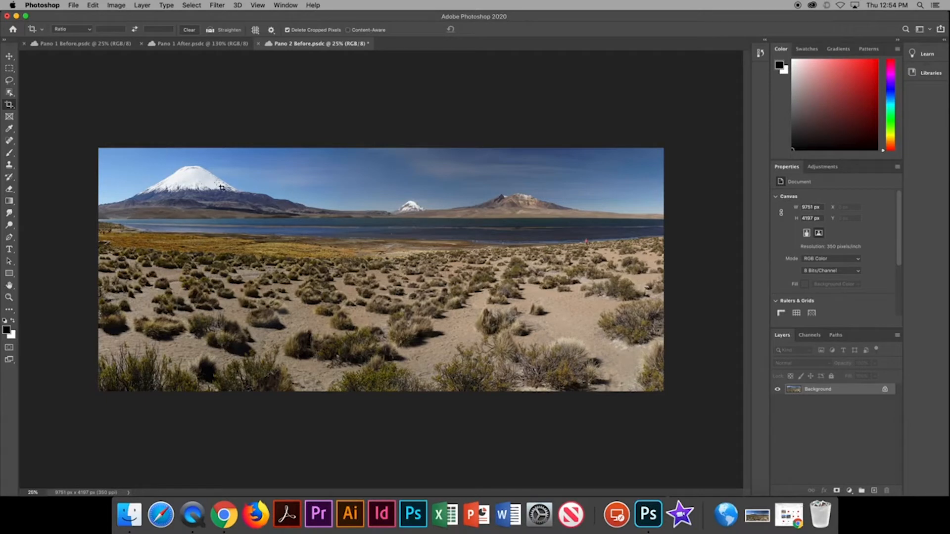
- Copy a full-height strip about 941 px wide from the panorama's right end onto a new layer and dismiss the cloud saving notice
left_click(10, 69)
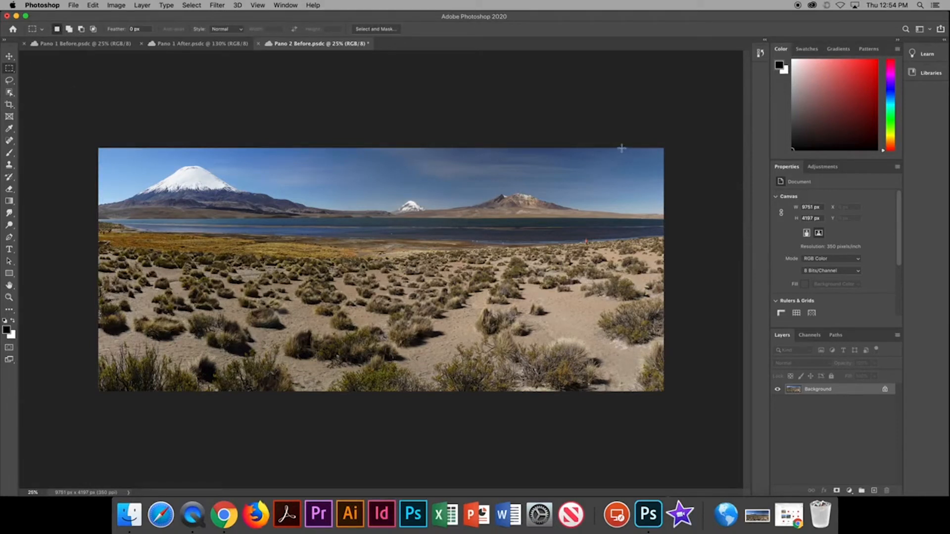
left_click_drag(609, 147, 665, 393)
key("super+j")
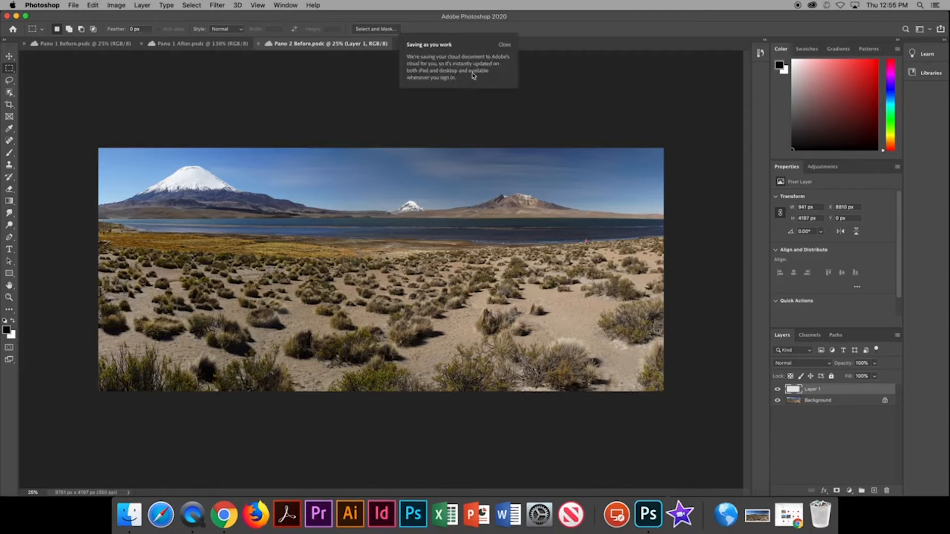
left_click(507, 47)
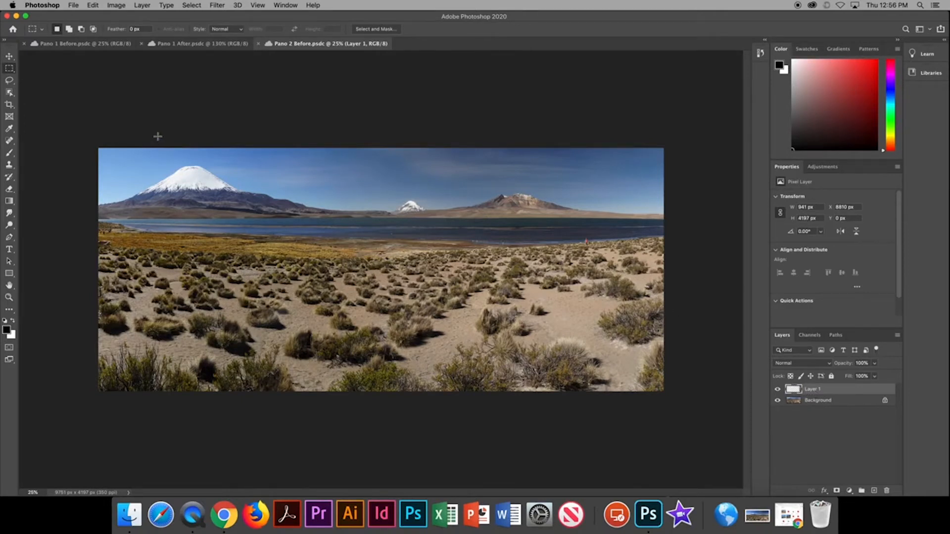
- Flip the copied strip horizontally and move it over the left end of the panorama, partly past the canvas edge
left_click(93, 5)
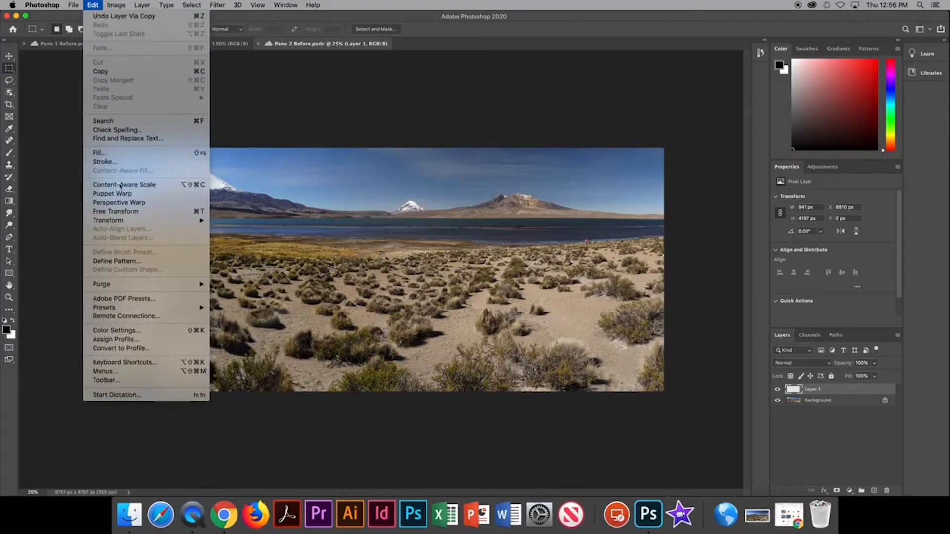
mouse_move(125, 221)
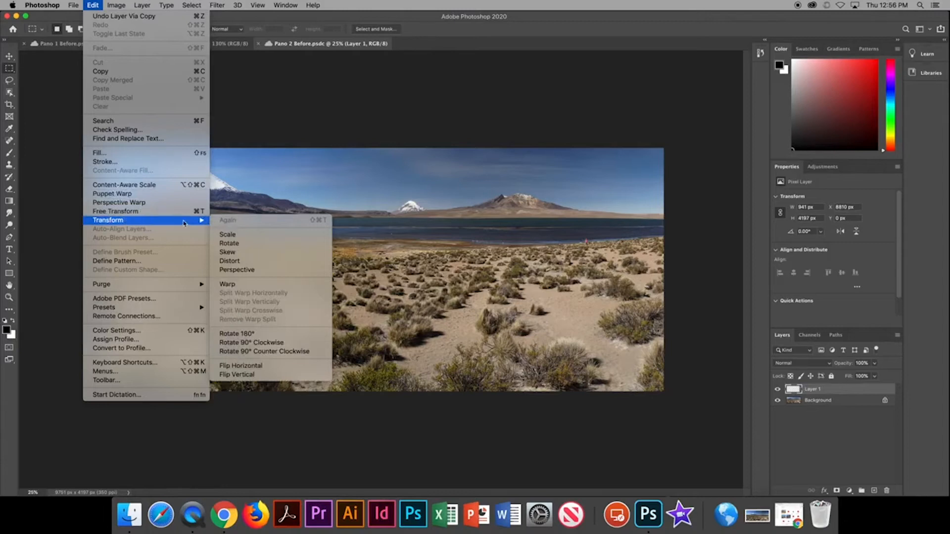
left_click(264, 367)
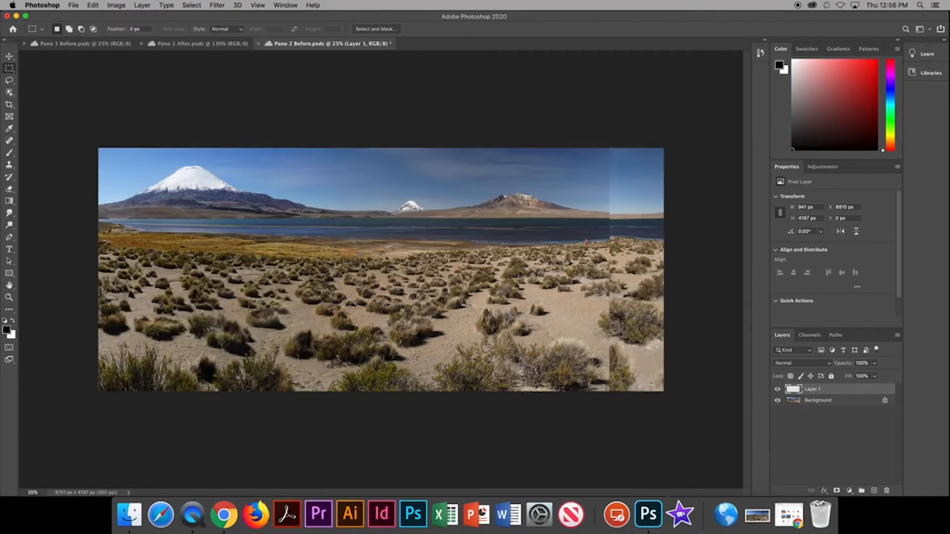
left_click(9, 57)
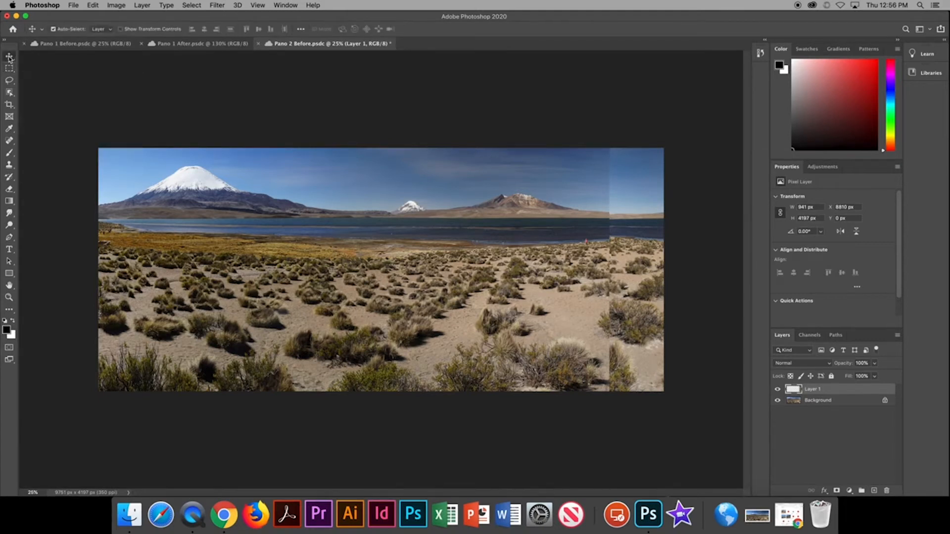
left_click_drag(638, 241, 112, 237)
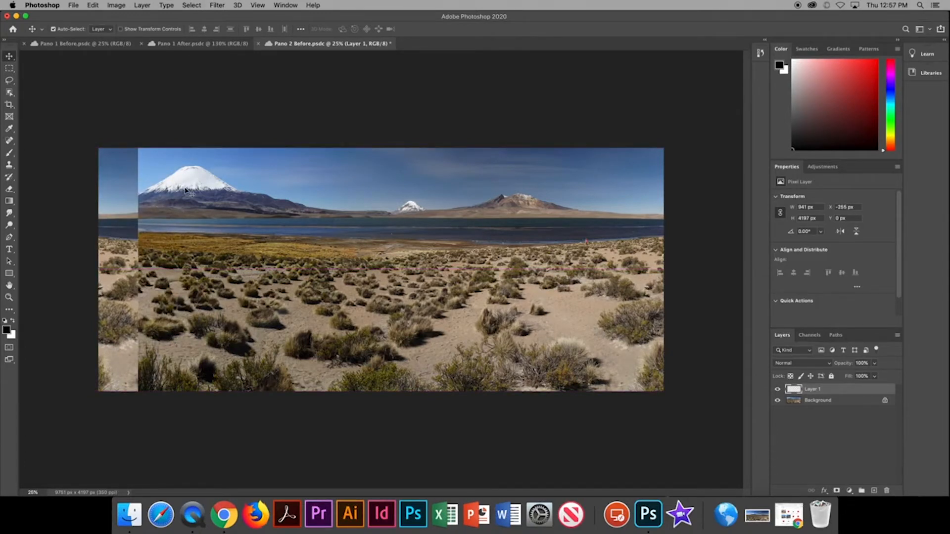
- Set up the Brush tool with a soft tip of about 197 px in Normal mode
left_click(9, 154)
left_click(67, 30)
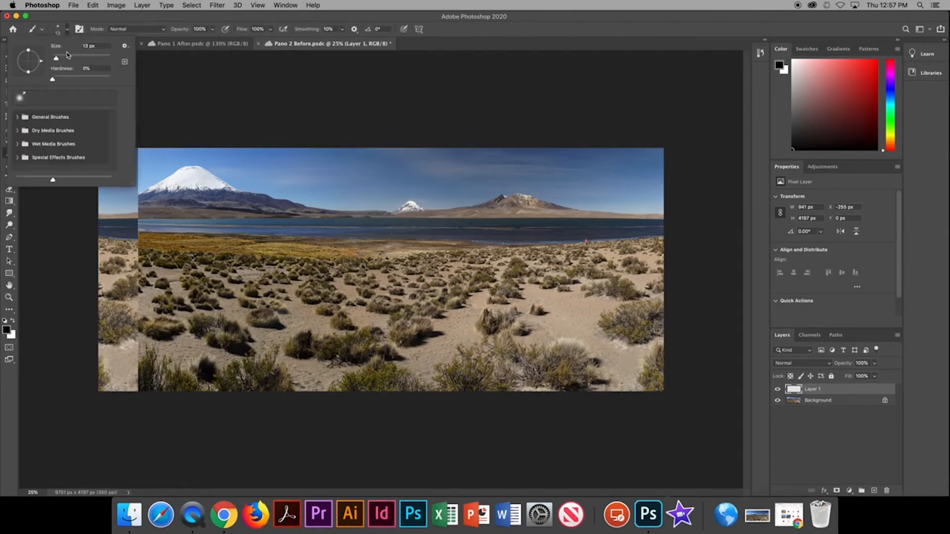
left_click_drag(60, 60, 63, 61)
left_click_drag(64, 59, 87, 60)
key("Tab")
left_click(121, 29)
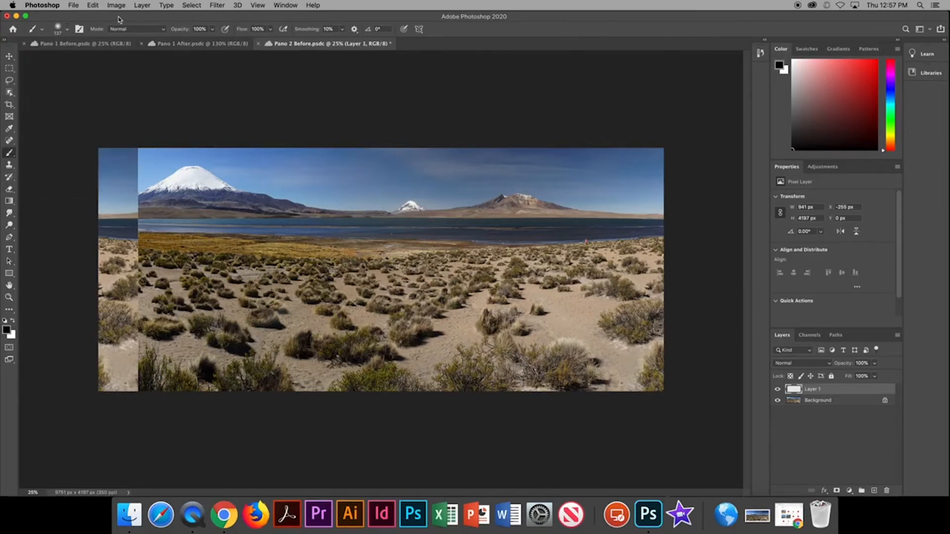
left_click(139, 31)
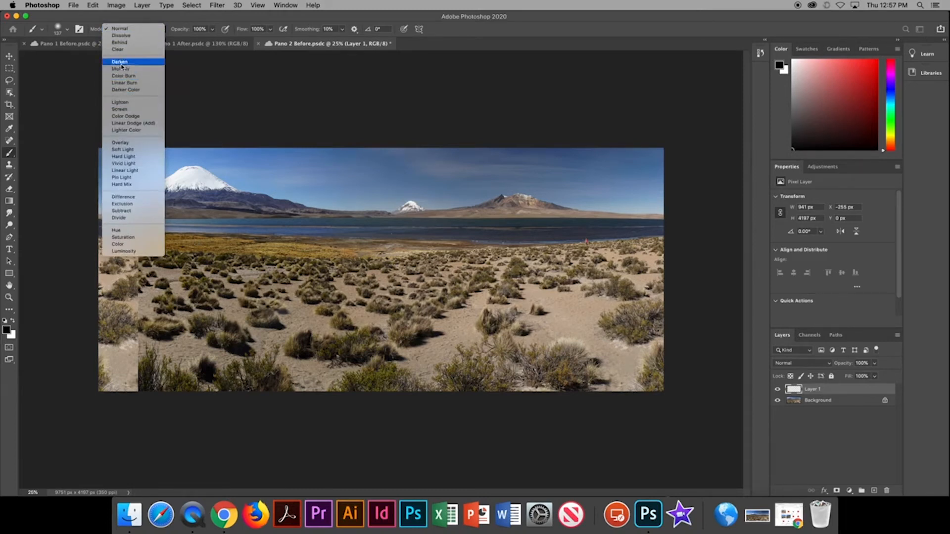
left_click(133, 21)
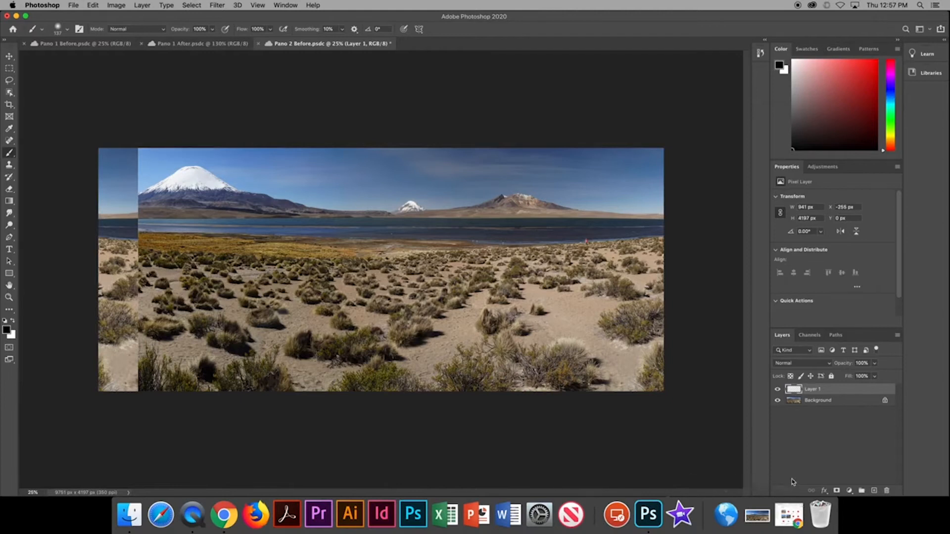
- Add a layer mask to the strip and paint black on it along the seam in the sky
left_click(837, 491)
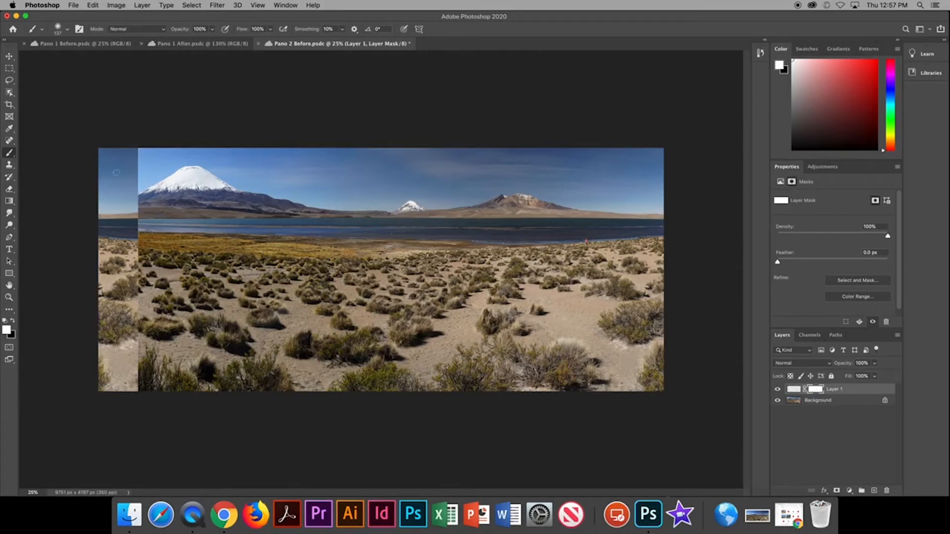
left_click(14, 323)
left_click_drag(135, 153, 134, 176)
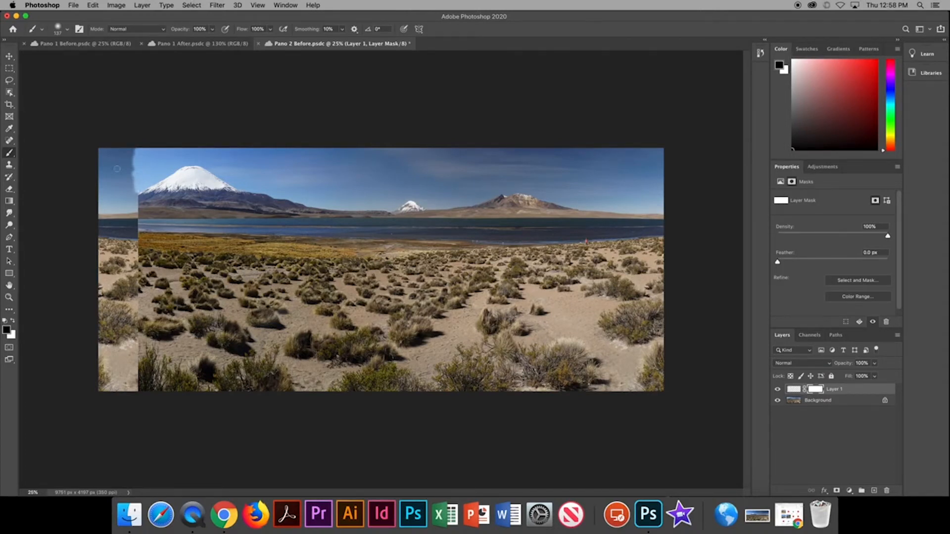
- Paint more of the sky seam on the mask in Darken mode, lowering the brush opacity to 54%
left_click(162, 29)
left_click(138, 63)
left_click_drag(140, 173, 137, 164)
left_click(212, 29)
left_click_drag(212, 40, 194, 44)
left_click_drag(133, 169, 131, 154)
- Return the brush to Normal mode and enlarge it to about 251 px
left_click(14, 321)
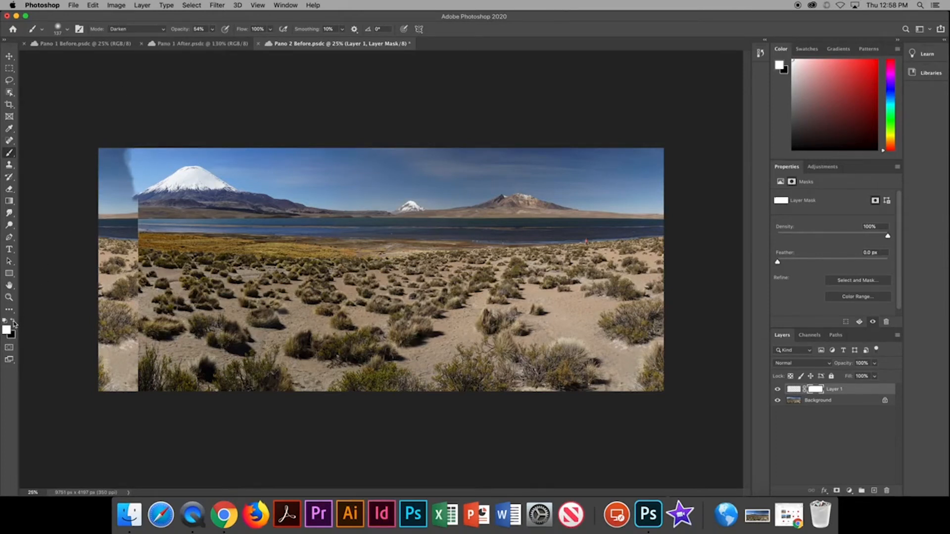
left_click(137, 28)
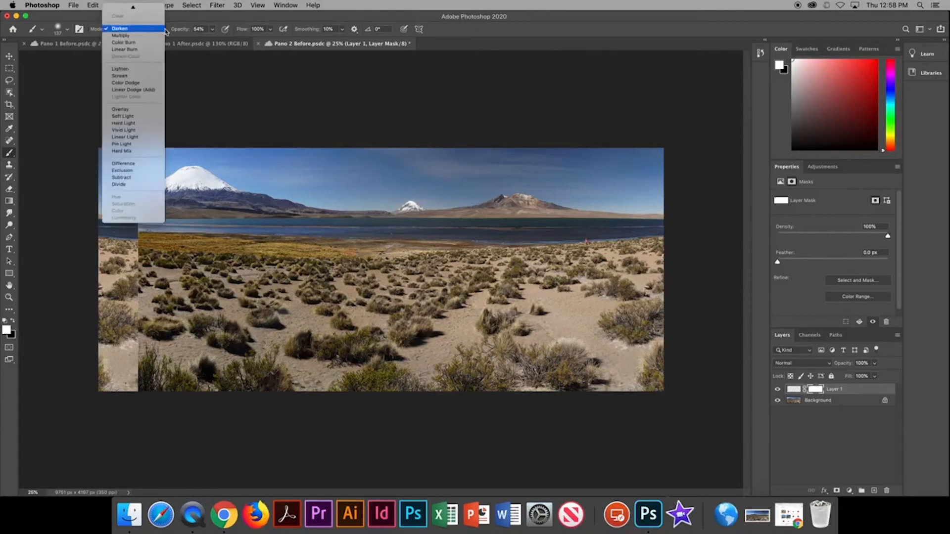
left_click(124, 30)
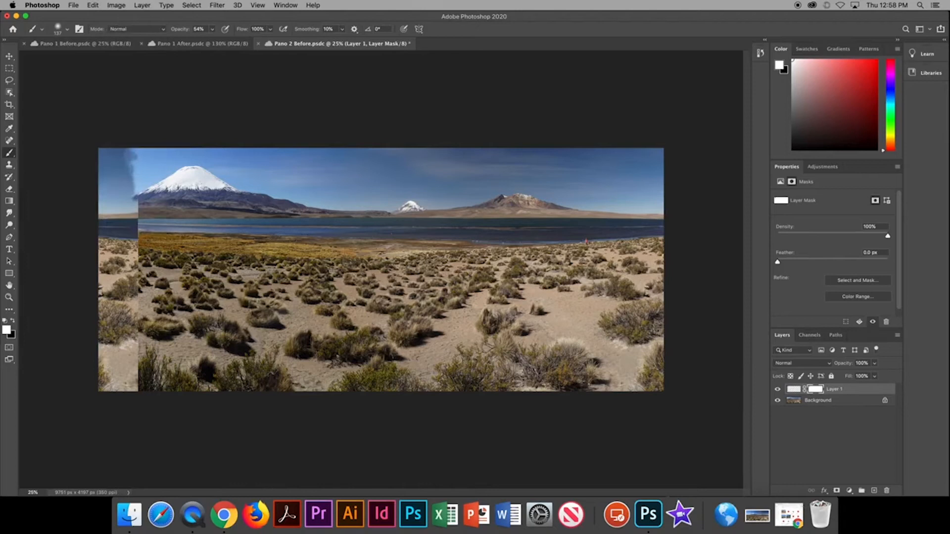
left_click(67, 30)
left_click_drag(87, 59, 97, 62)
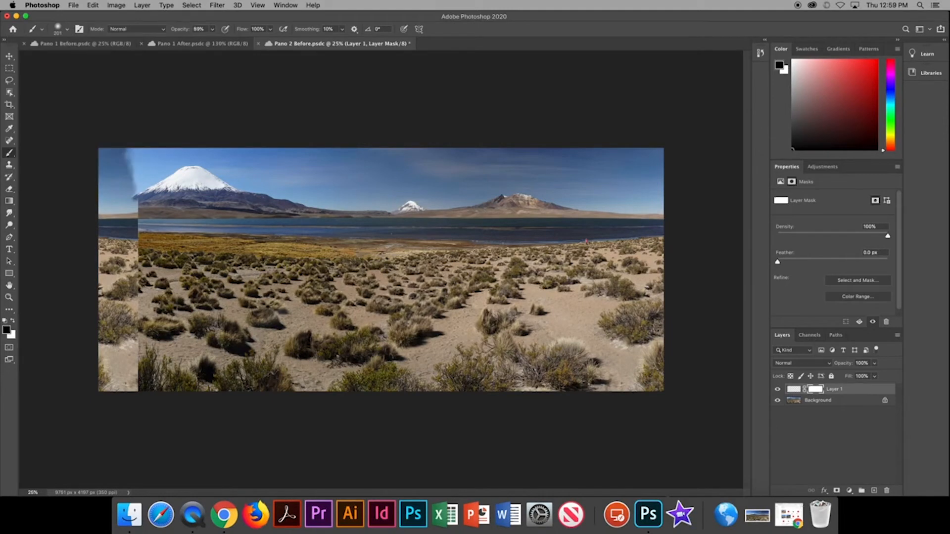
- Mask out the strip's seam from sky to foreground with black at 89% and 40% opacity, and merge the strip into the background
mouse_move(124, 159)
left_mouse_down()
mouse_move(128, 195)
mouse_move(105, 213)
mouse_move(157, 225)
mouse_move(107, 220)
mouse_move(138, 240)
mouse_move(136, 261)
mouse_move(121, 238)
mouse_move(105, 235)
mouse_move(126, 236)
mouse_move(105, 232)
left_mouse_up()
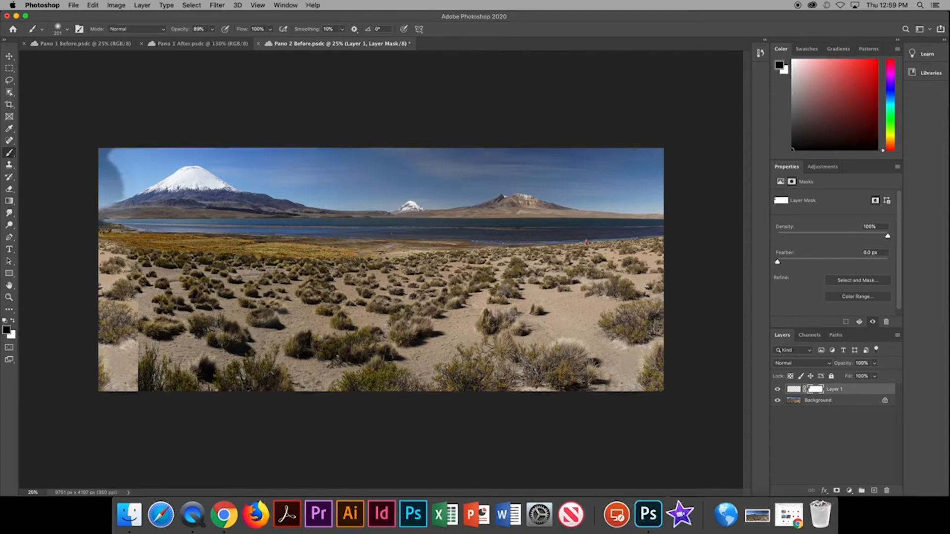
mouse_move(133, 303)
left_mouse_down()
mouse_move(136, 383)
mouse_move(110, 386)
mouse_move(113, 366)
left_mouse_up()
mouse_move(121, 196)
left_mouse_down()
mouse_move(106, 158)
mouse_move(102, 196)
left_mouse_up()
key("4")
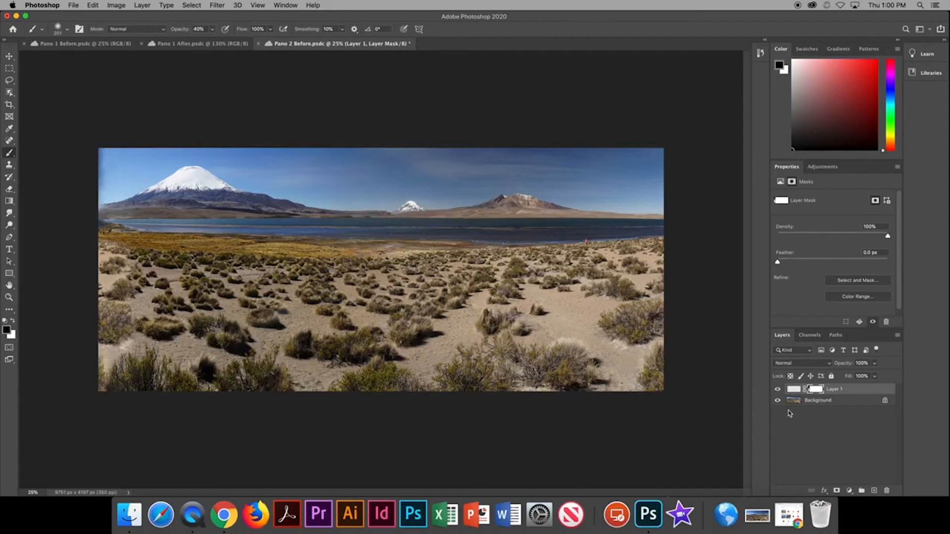
key("super+e")
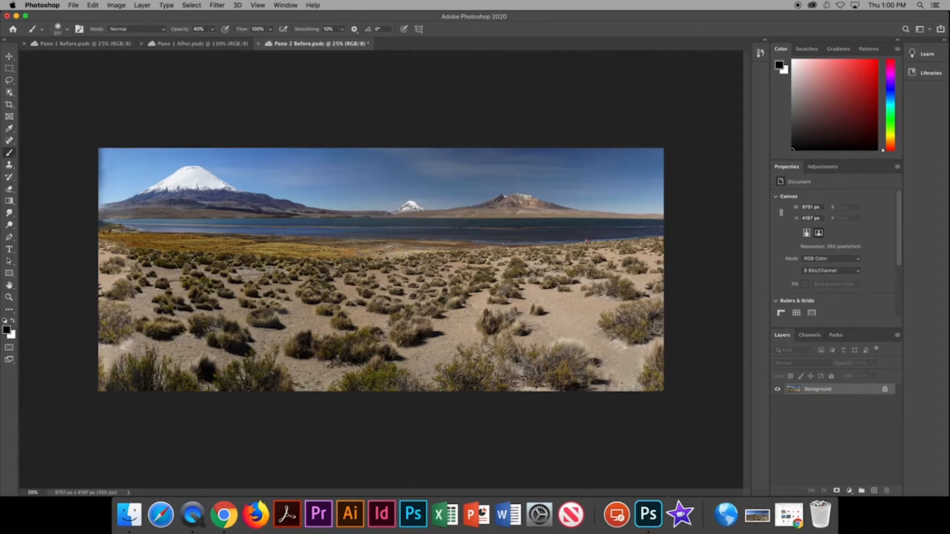
- Flip the whole canvas vertically
left_click(116, 6)
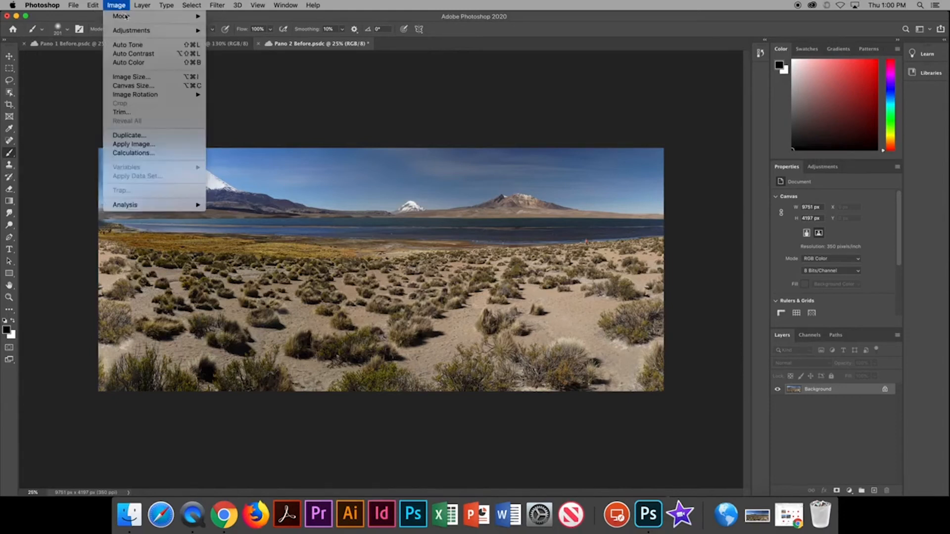
mouse_move(170, 96)
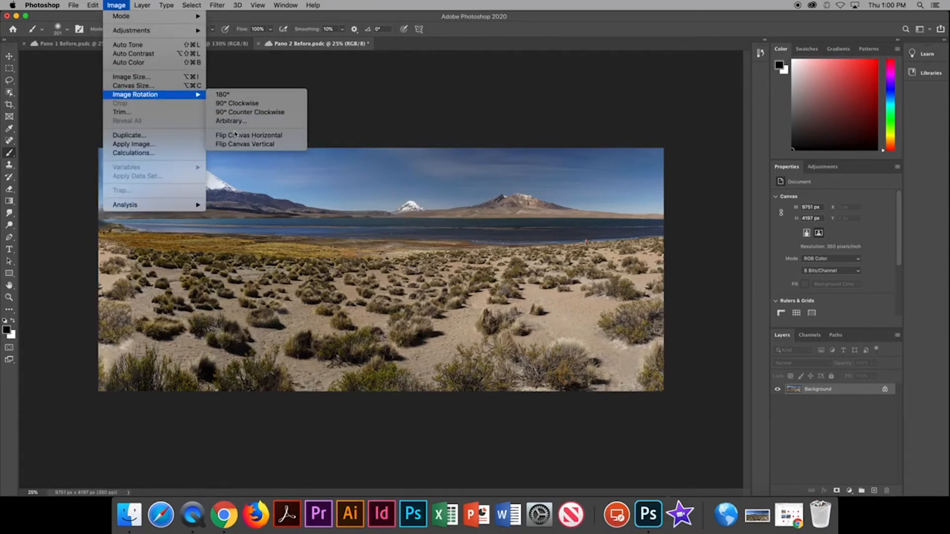
left_click(237, 144)
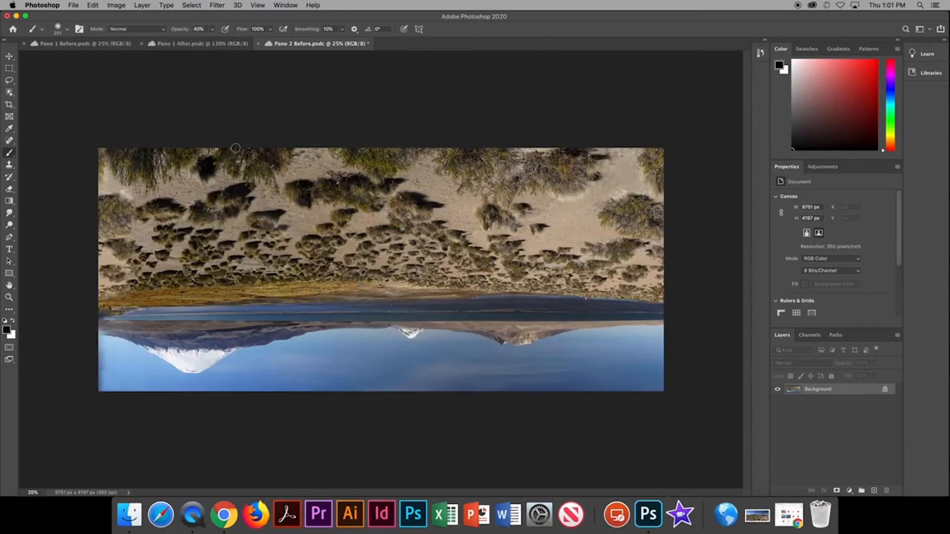
- Resize the image to a 2150 by 2150 pixel square with the proportions unlinked
left_click(116, 6)
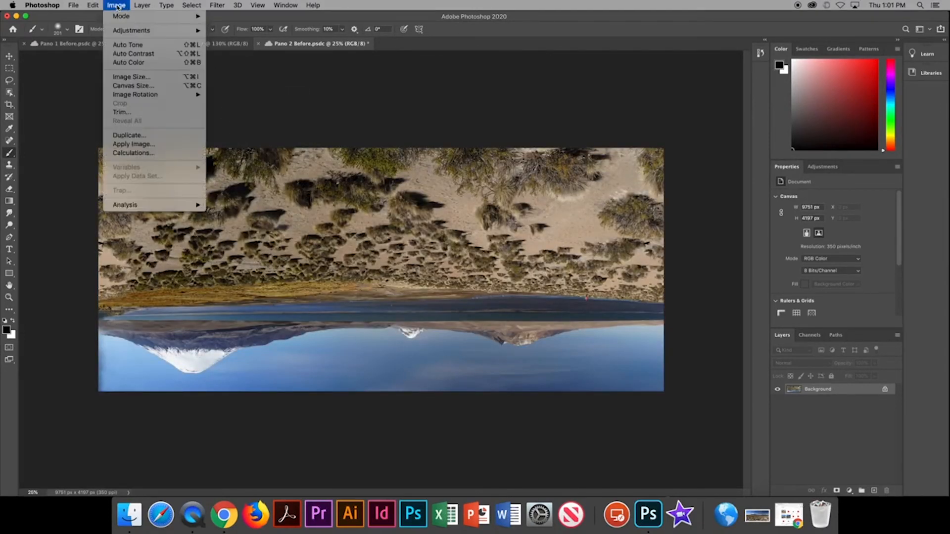
left_click(116, 78)
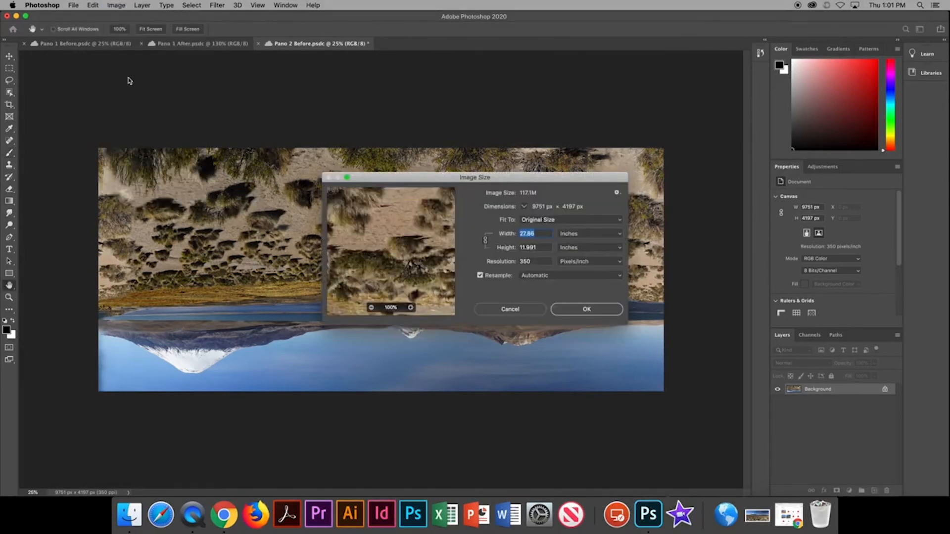
left_click(573, 238)
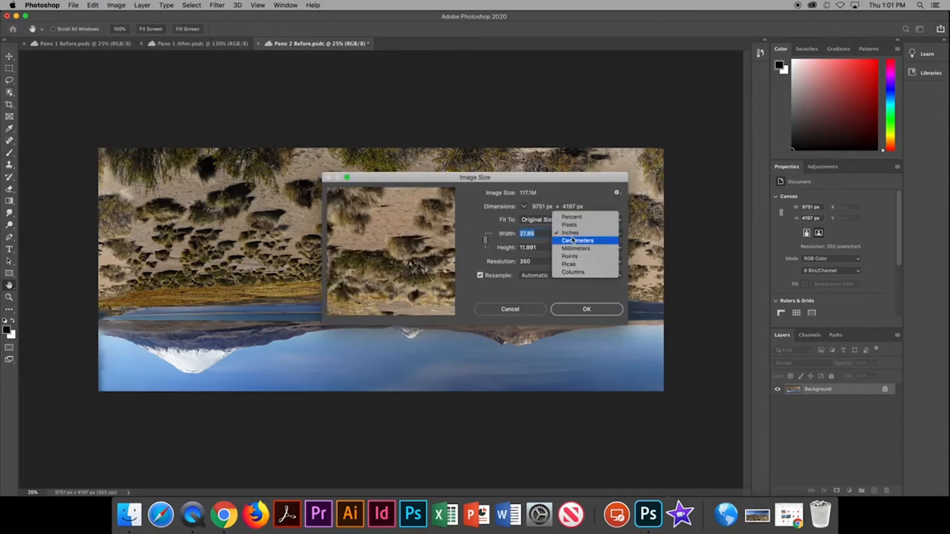
left_click(569, 225)
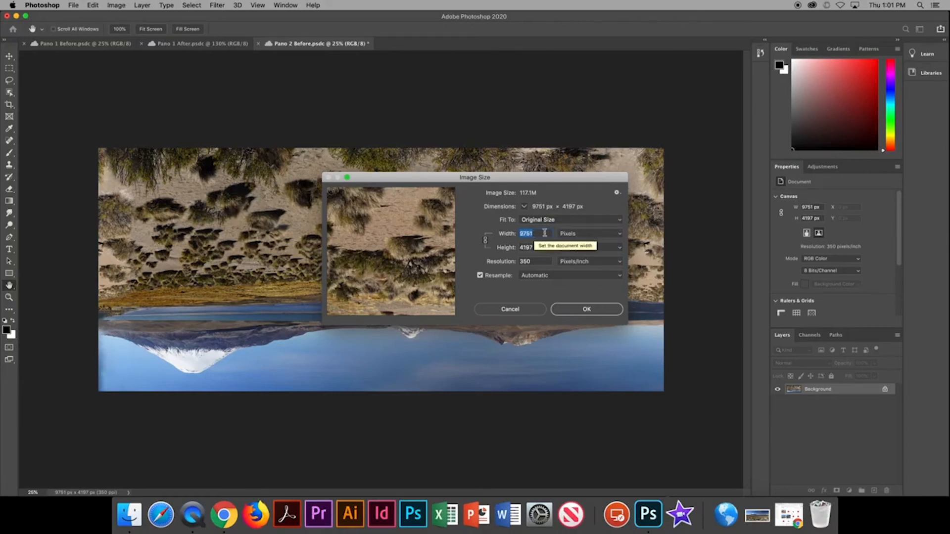
type("2150")
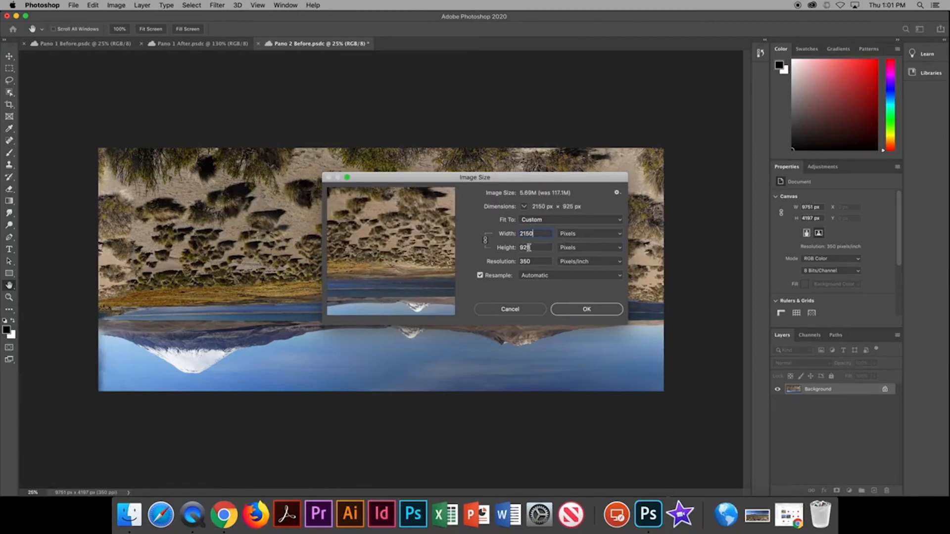
left_click(485, 242)
left_click_drag(535, 247, 520, 247)
type("2150")
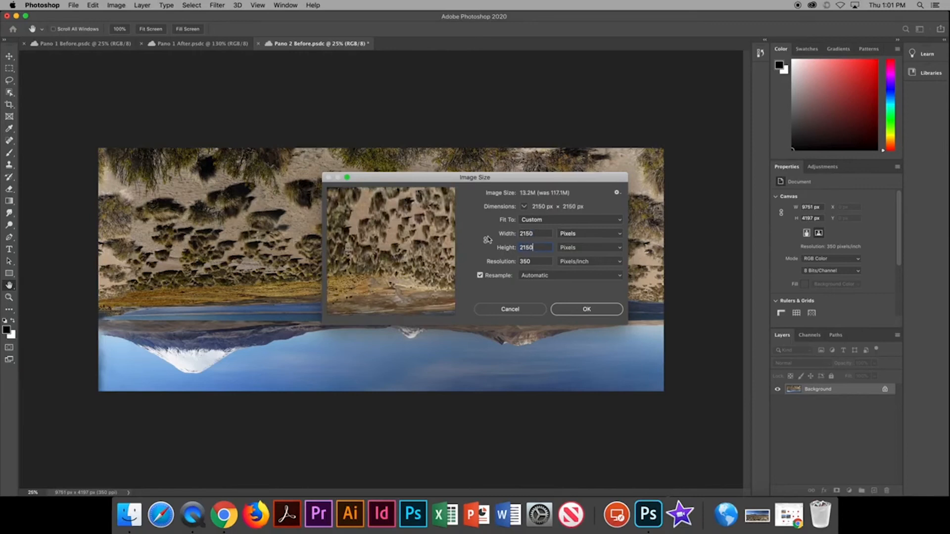
left_click(571, 310)
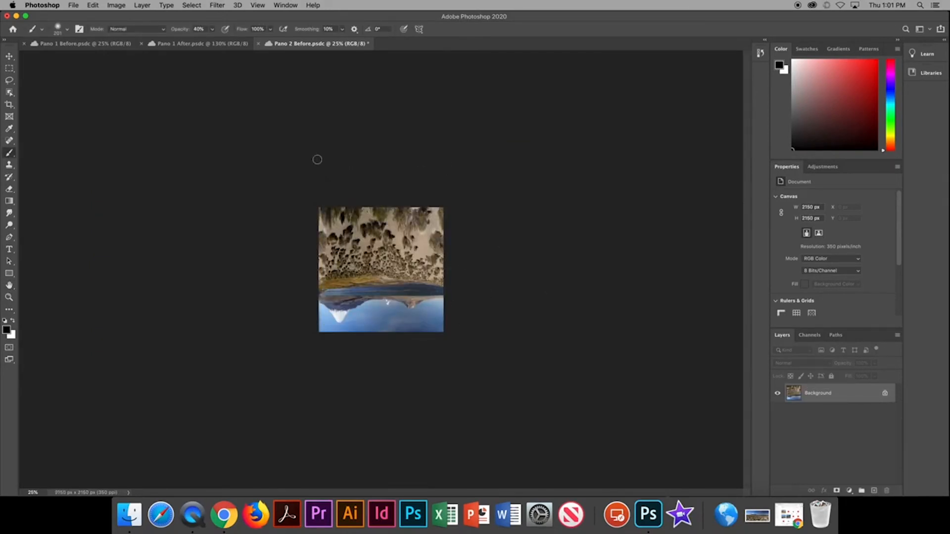
- Apply the Polar Coordinates filter with Rectangular to Polar and fit the image to the window
left_click(215, 7)
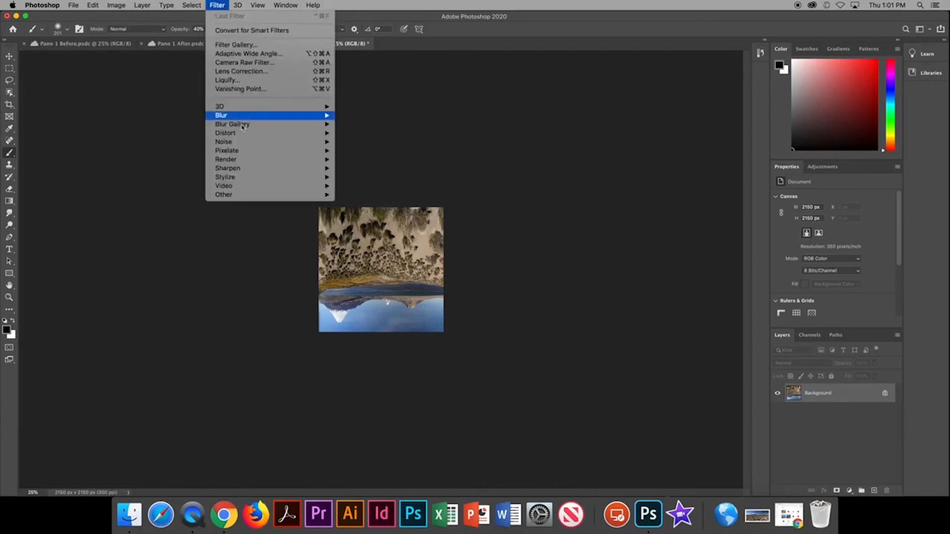
mouse_move(253, 135)
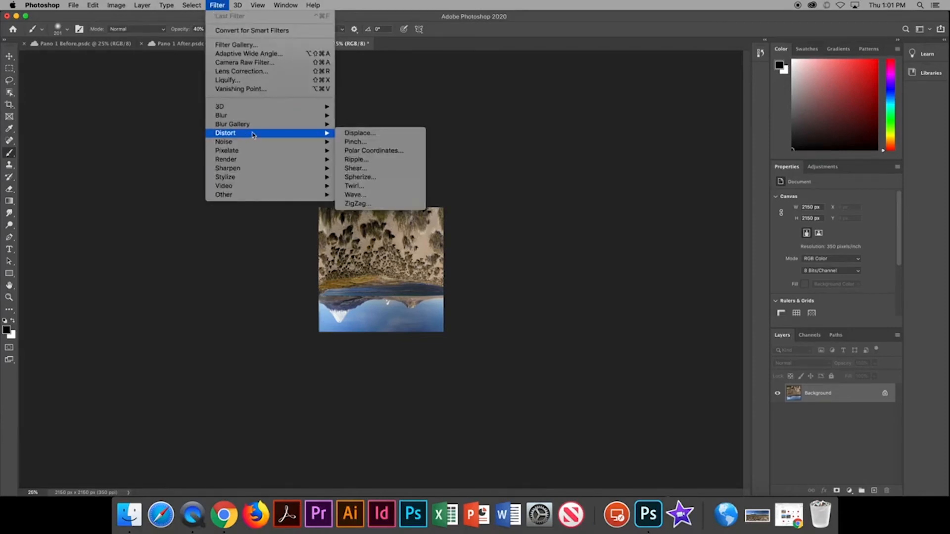
left_click(381, 156)
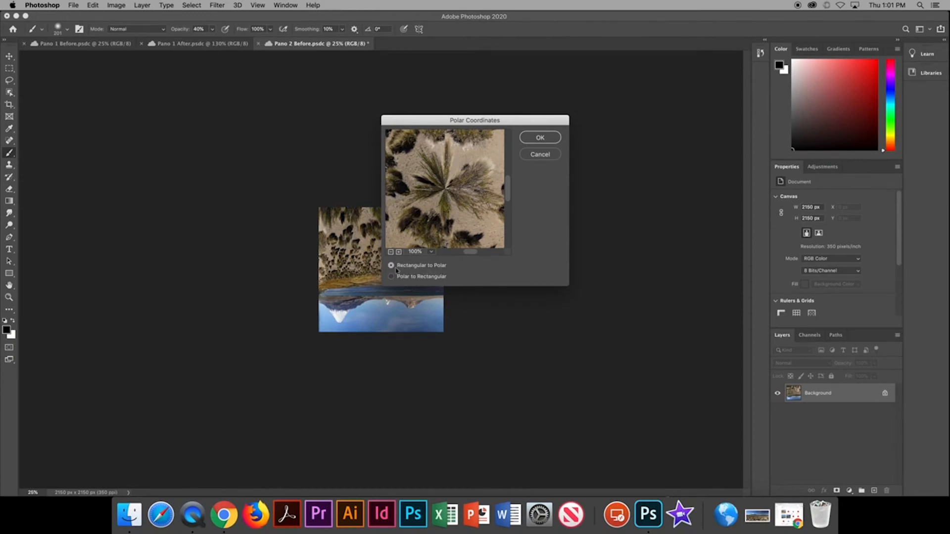
left_click(545, 137)
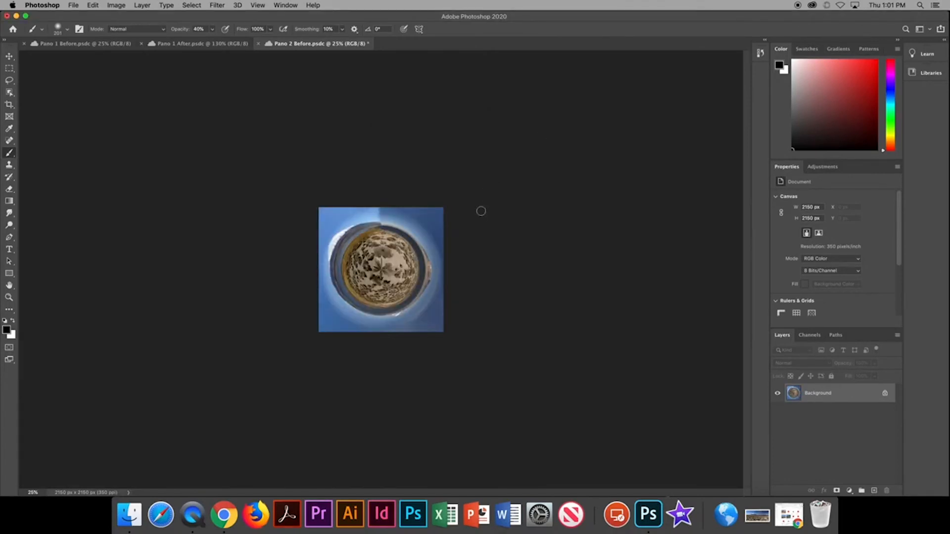
key("super+equal")
key("super+0")
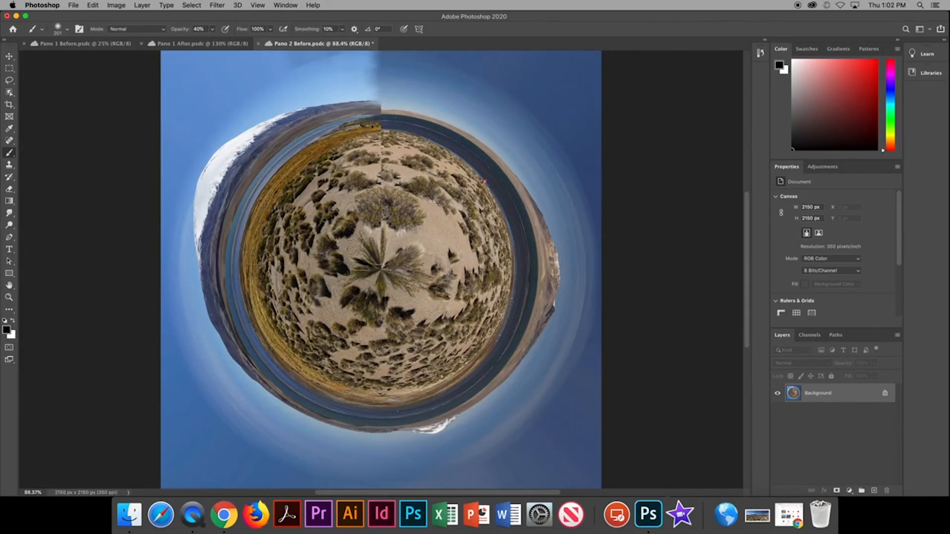
- Smudge the vertical seam above the globe where the sky and mountain edge meet, at 50% strength
left_click(11, 214)
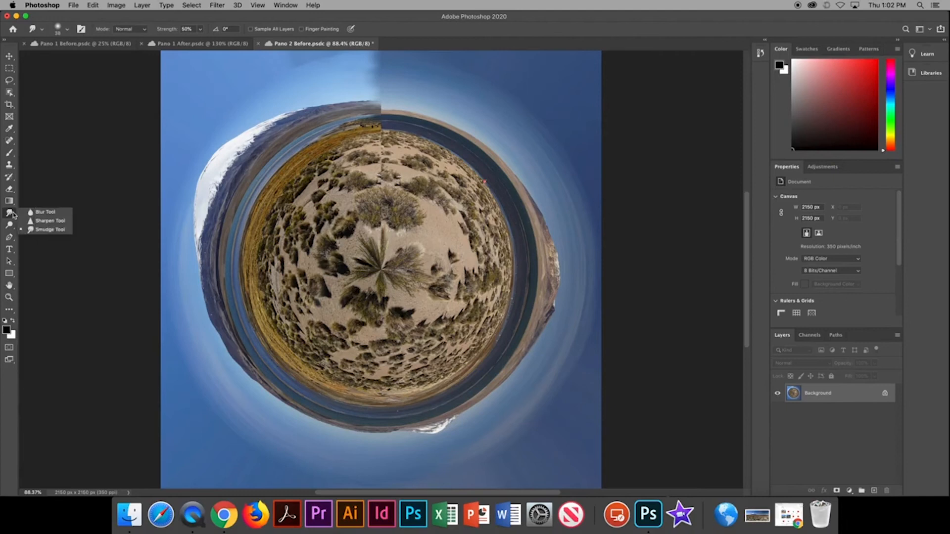
left_click(52, 230)
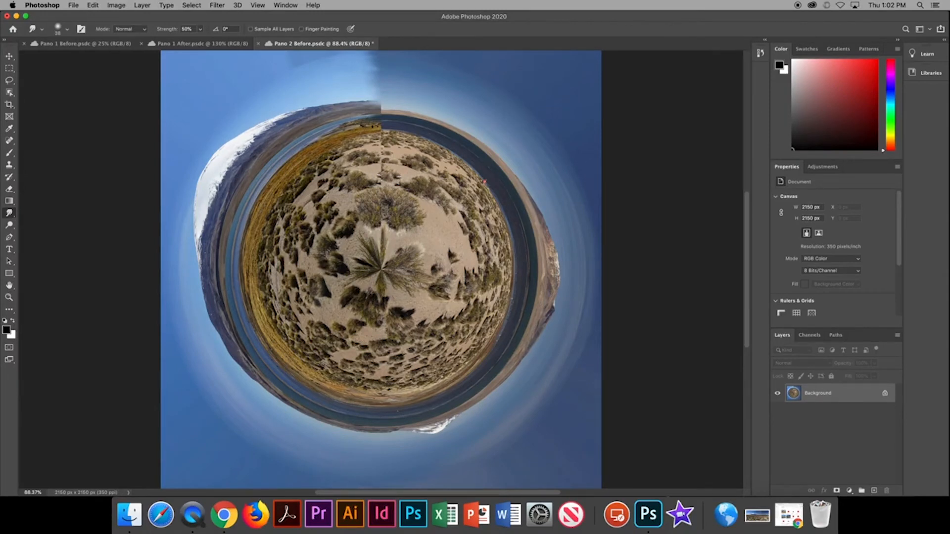
left_click_drag(369, 74, 380, 75)
left_click_drag(375, 107, 379, 113)
left_click_drag(384, 110, 421, 118)
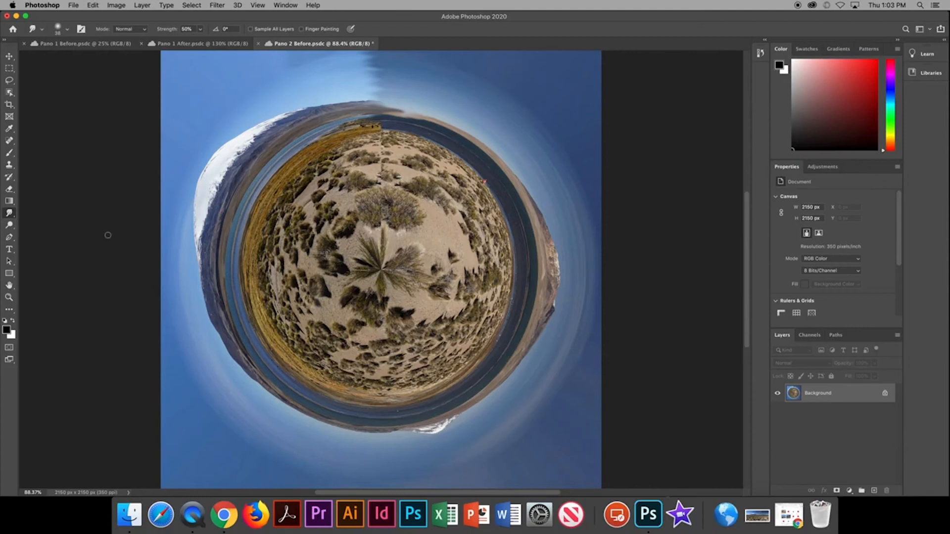
- Clone over the seam in the desert ground and along the dark band's inner edge with a soft 46 px Clone Stamp
left_click(11, 166)
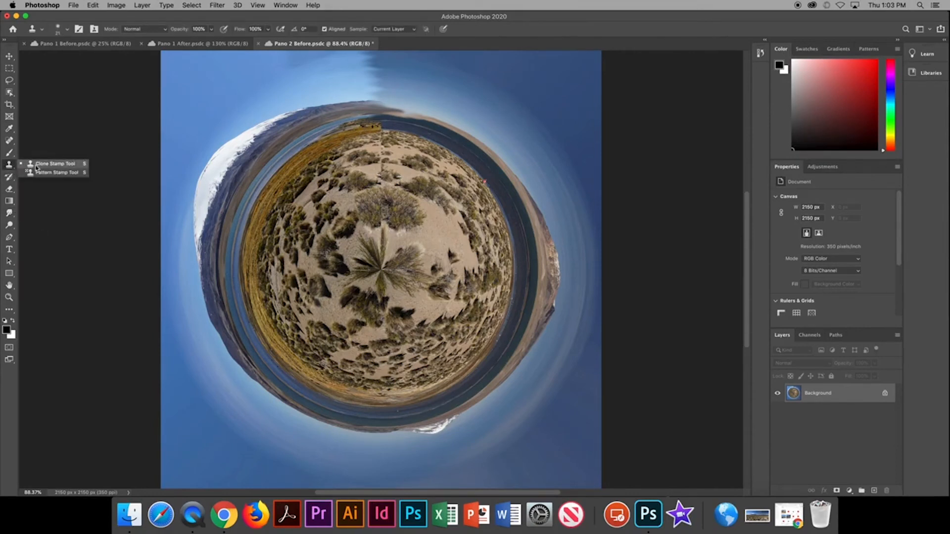
left_click(36, 166)
left_click(67, 29)
left_click_drag(57, 58, 66, 58)
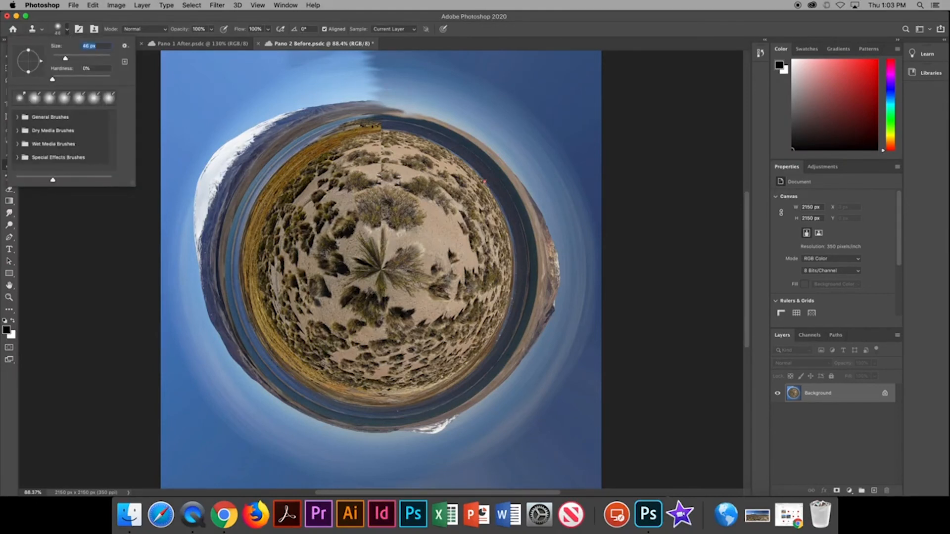
left_click(398, 212, "alt")
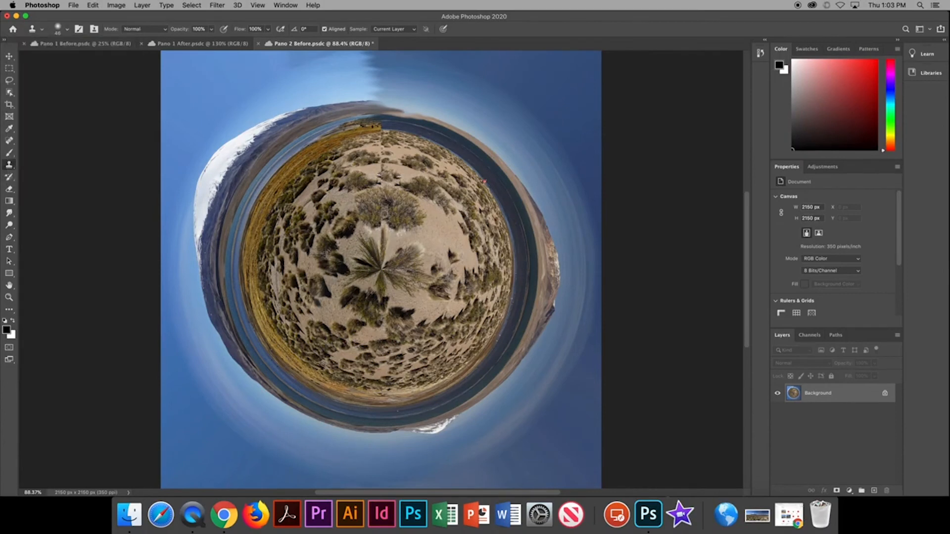
left_click_drag(381, 198, 380, 139)
mouse_move(382, 243)
left_mouse_down()
mouse_move(383, 224)
mouse_move(399, 228)
left_mouse_up()
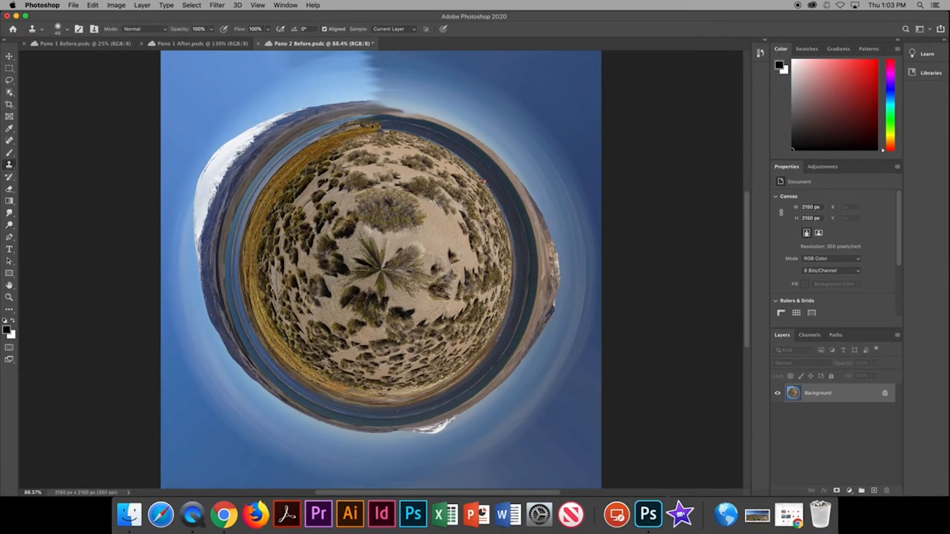
left_click(396, 126, "alt")
left_click_drag(385, 127, 350, 119)
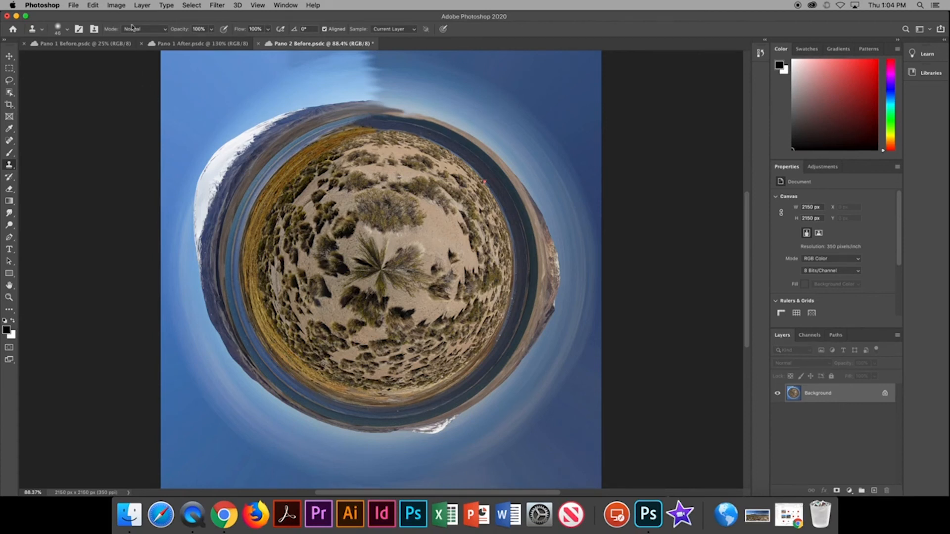
- Flip the whole globe canvas vertically
key("v")
left_click(115, 5)
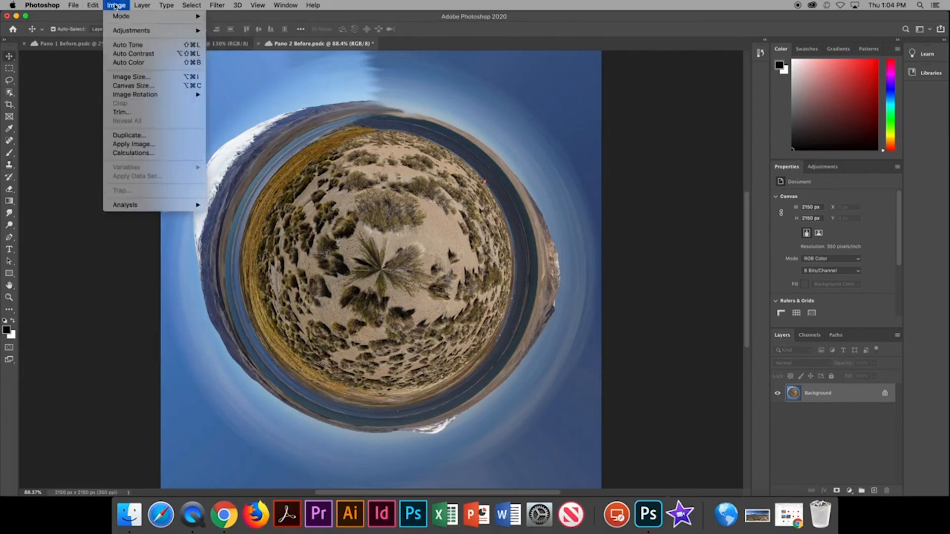
mouse_move(145, 96)
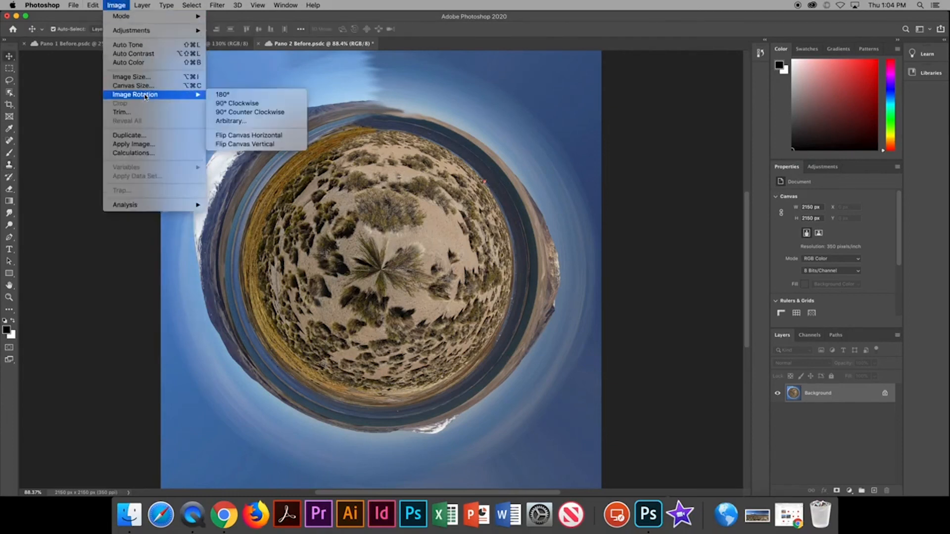
left_click(245, 145)
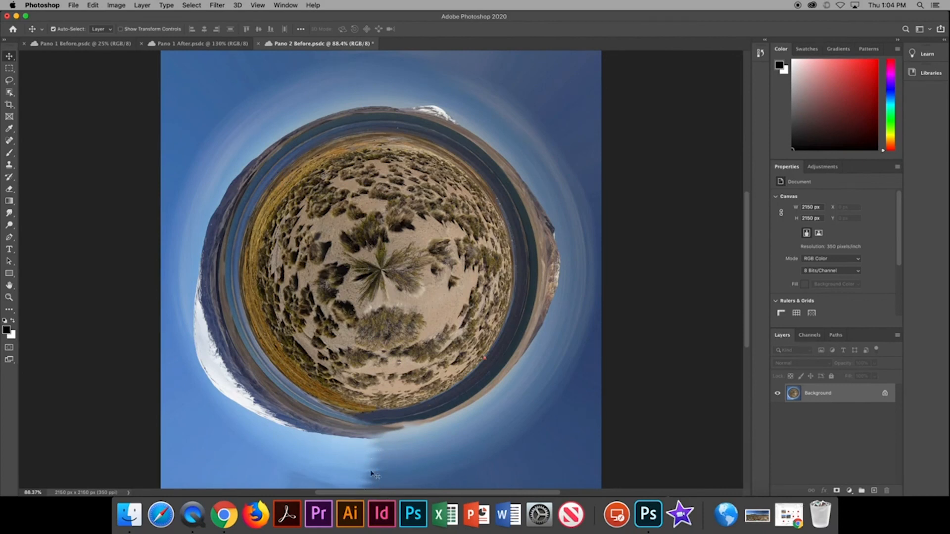
left_click(10, 213)
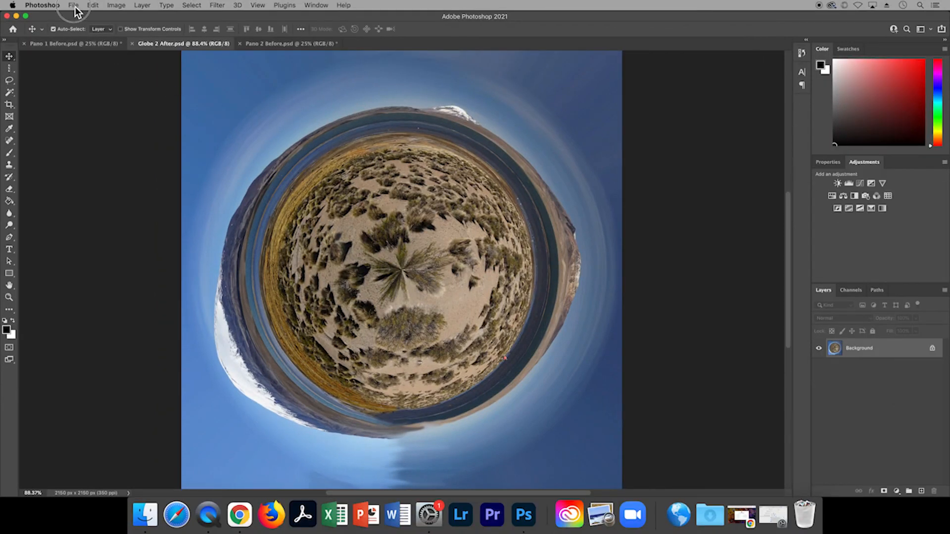
- Save the globe in Photoshop format, naming it with the author's name followed by "_U03.3 Pano to Globe"
left_click(75, 6)
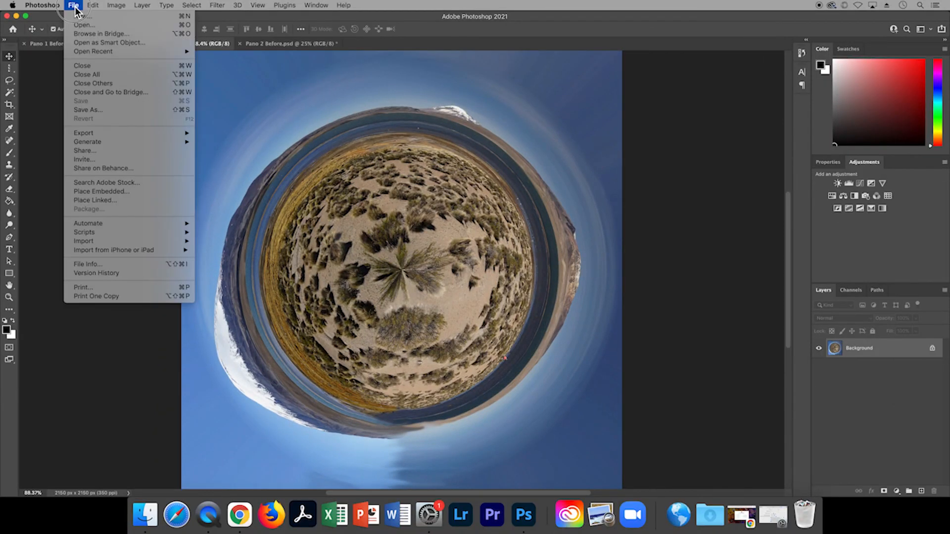
left_click(132, 113)
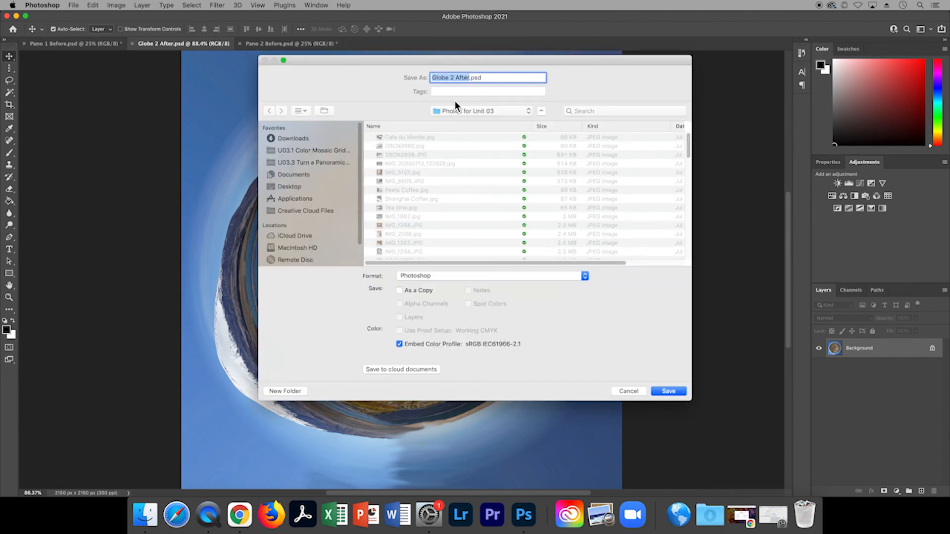
type("StaceyC_U03.3 Pano to Globe")
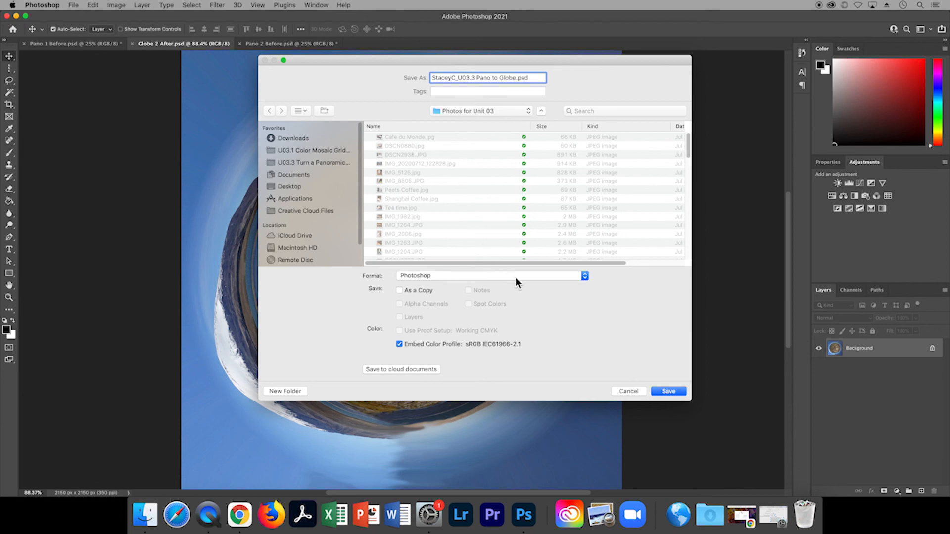
left_click(664, 393)
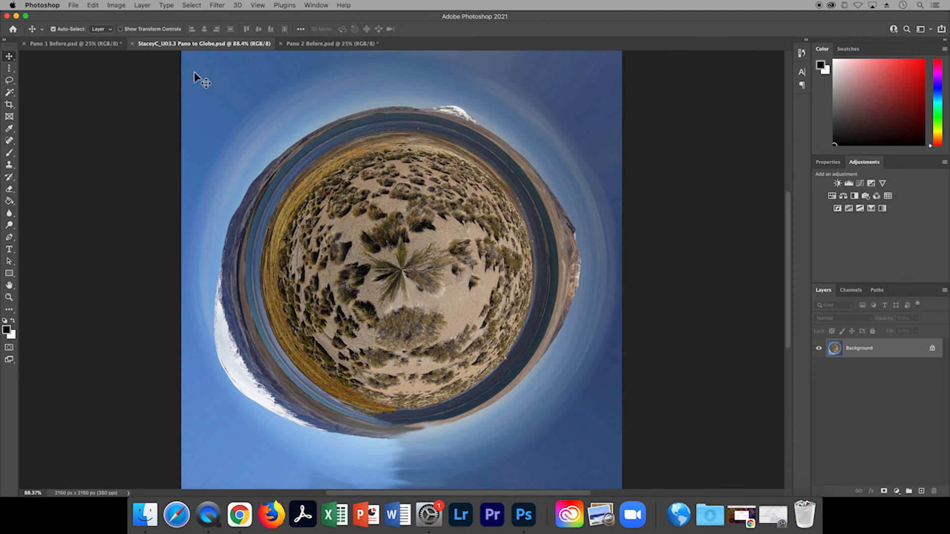
- Save the globe as a JPEG under the same file name in the Photos for Unit 03 folder
left_click(73, 8)
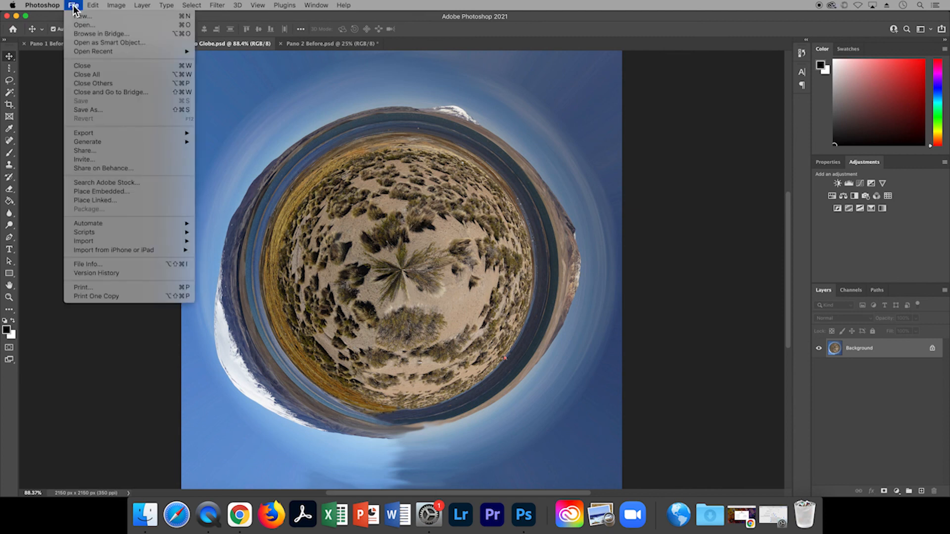
left_click(111, 108)
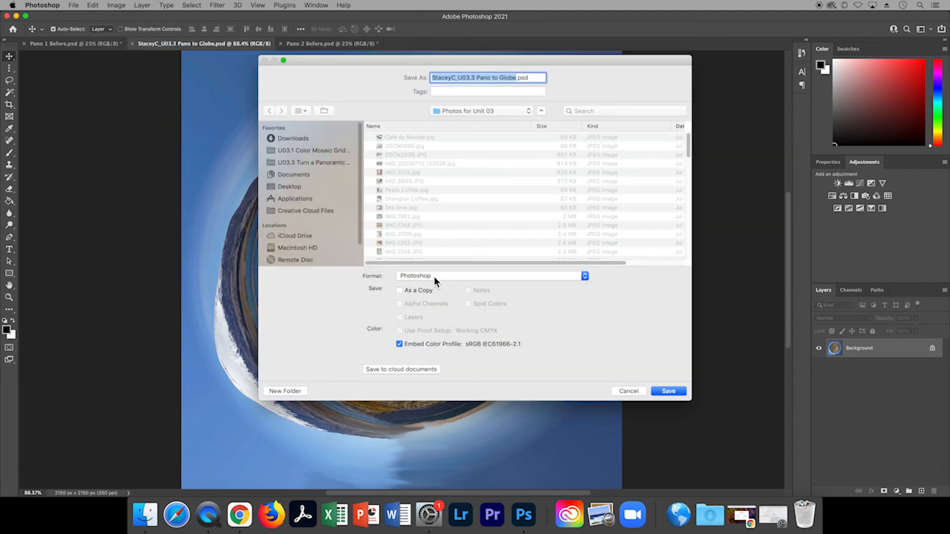
left_click(434, 277)
left_click(448, 335)
left_click(667, 391)
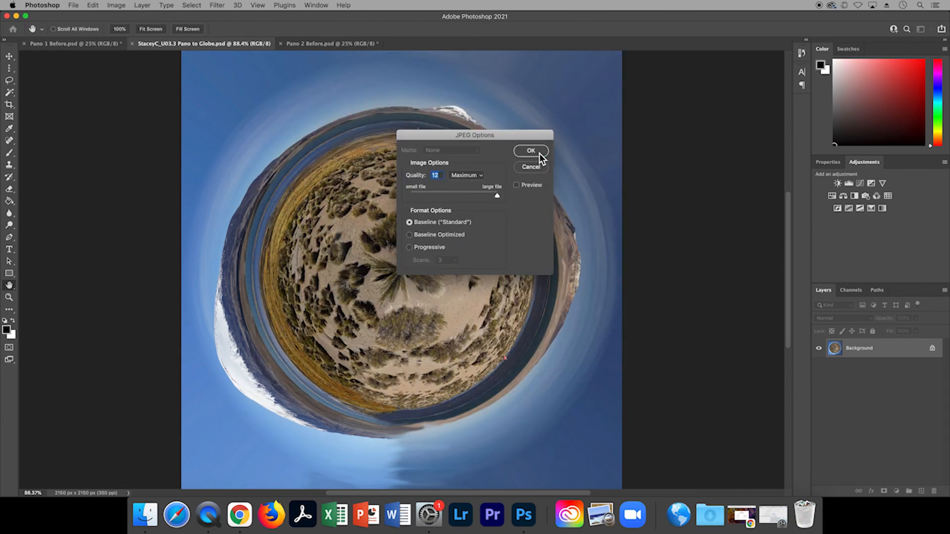